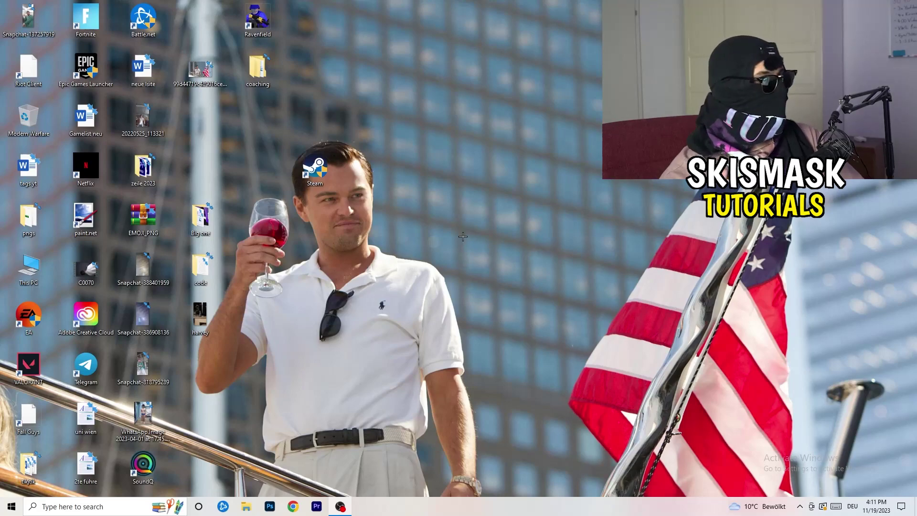
Launch NVIDIA Control Panel from the desktop's right-click menu
right_click(451, 215)
right_click(524, 154)
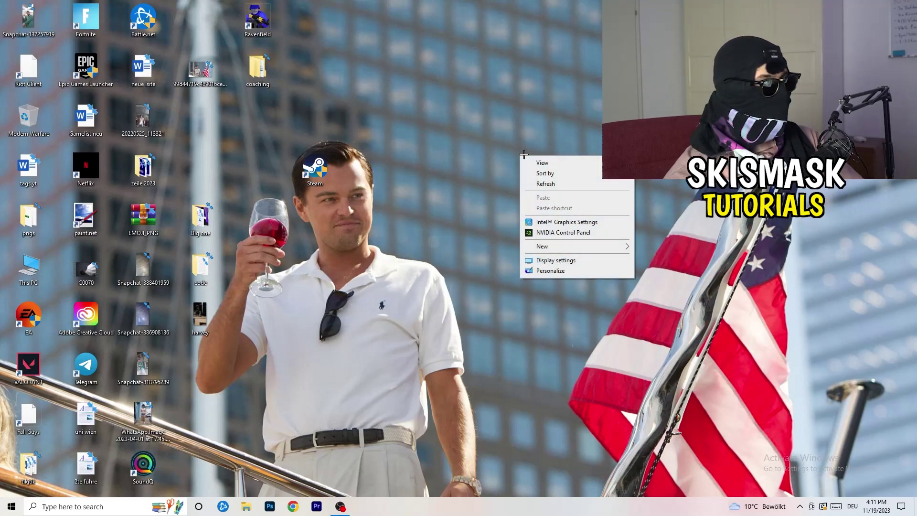
left_click(573, 232)
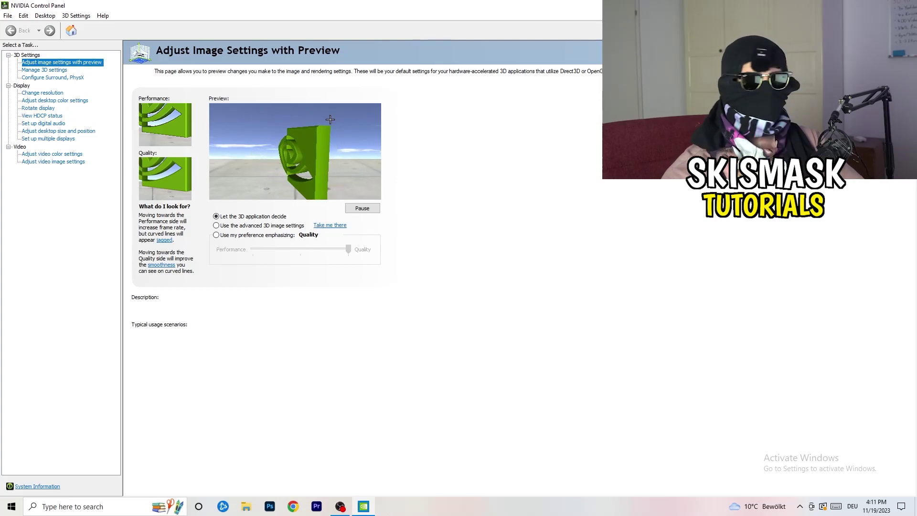
mouse_move(255, 234)
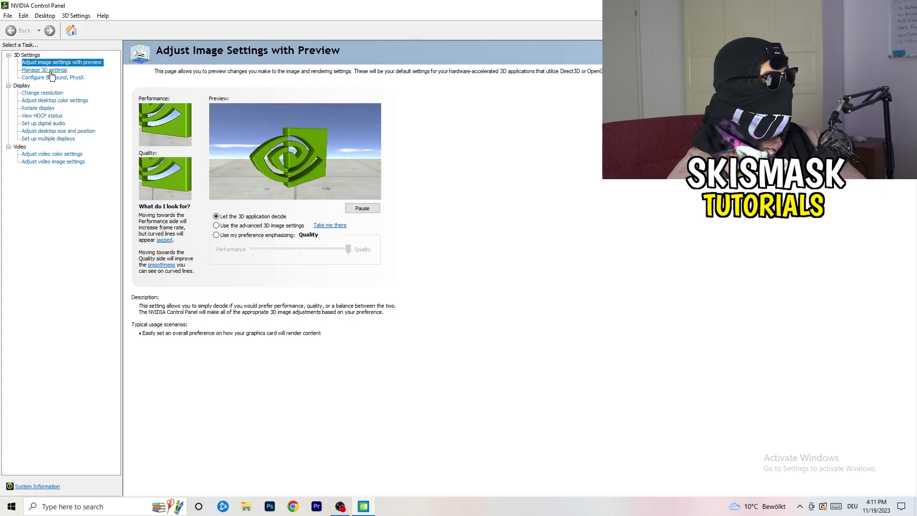
Confirm the display runs at native 1920×1080, 60 Hz, then close NVIDIA Control Panel
left_click(41, 92)
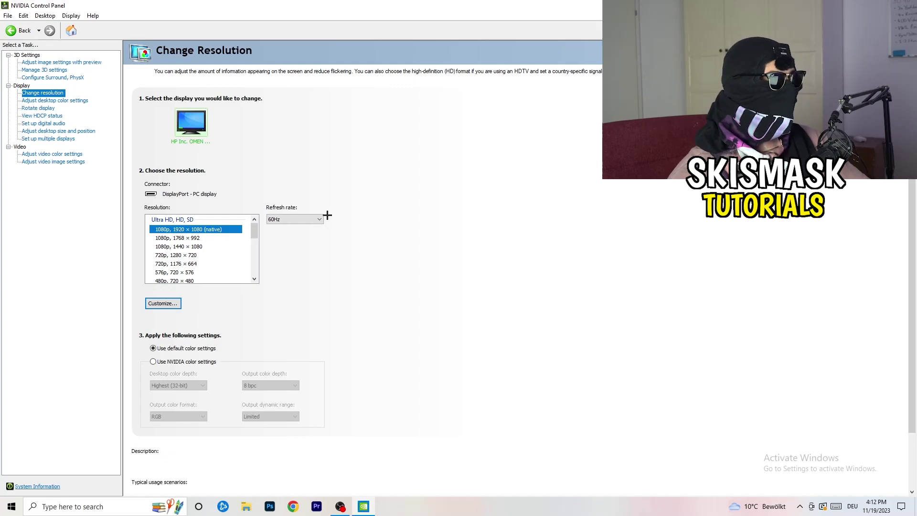
mouse_move(178, 247)
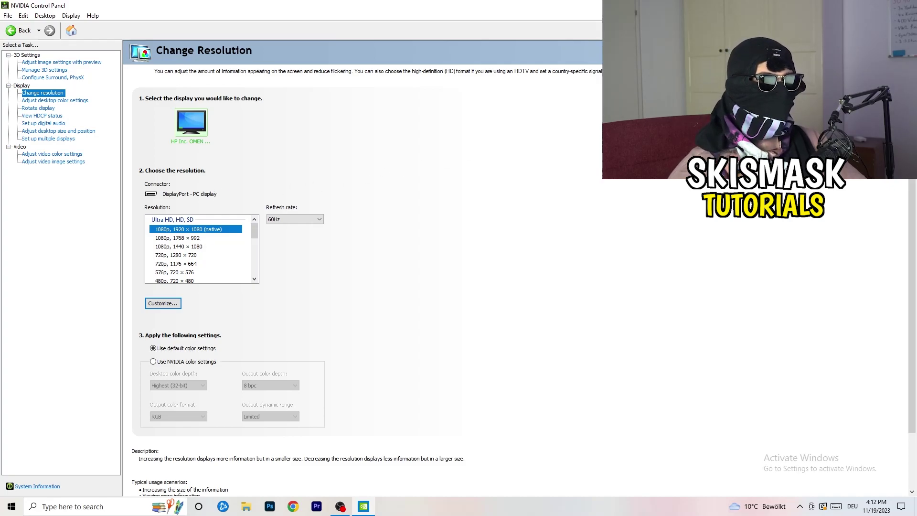
key("alt+F4")
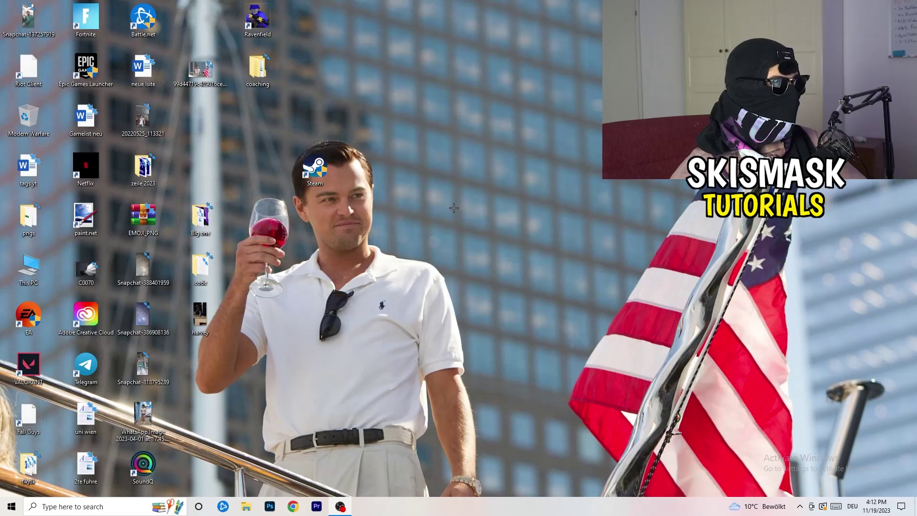
Launch Windows Settings from the Start menu and go to System > Display
left_click(11, 506)
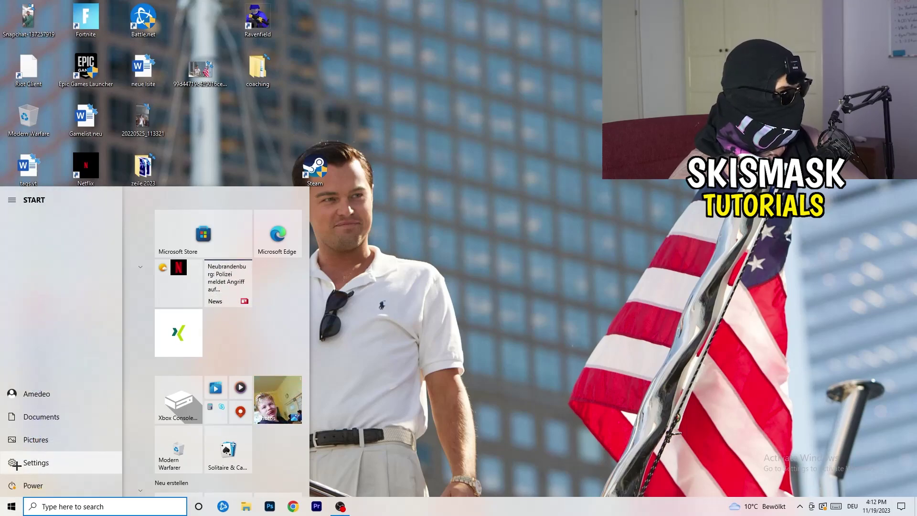
left_click(16, 463)
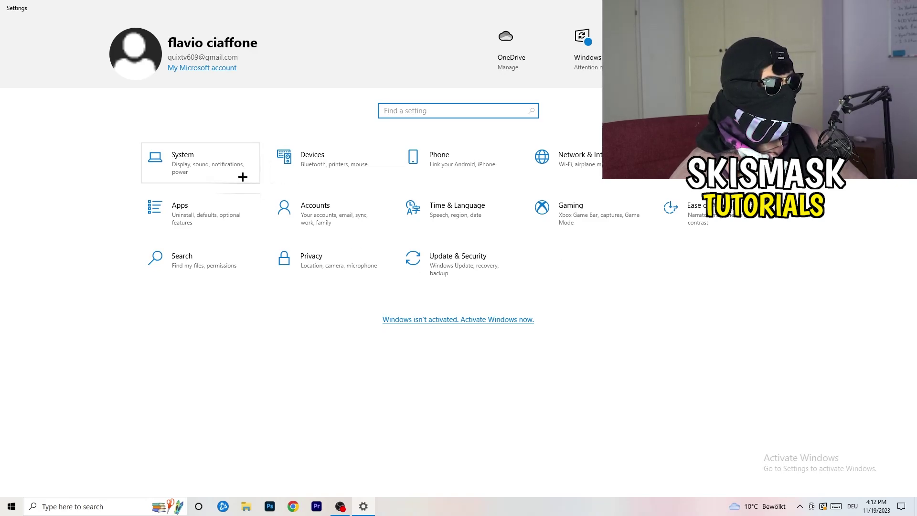
left_click(224, 166)
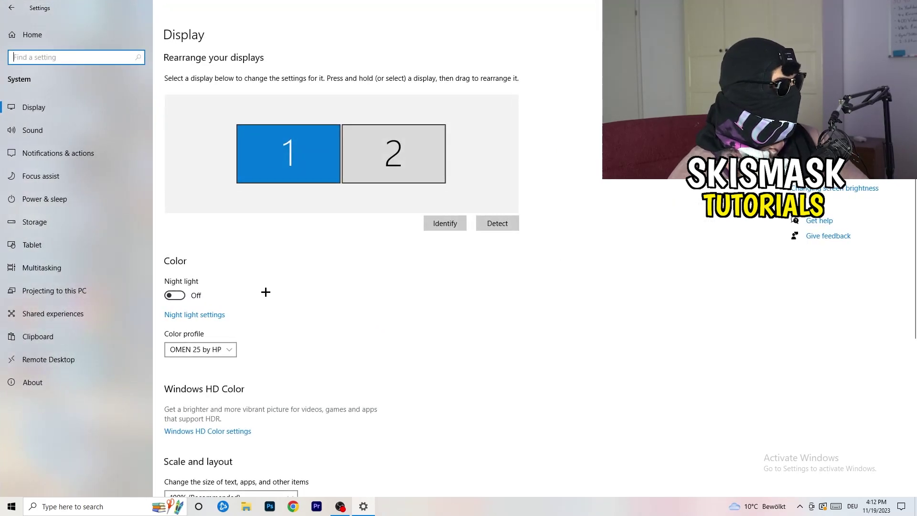
left_click(289, 43)
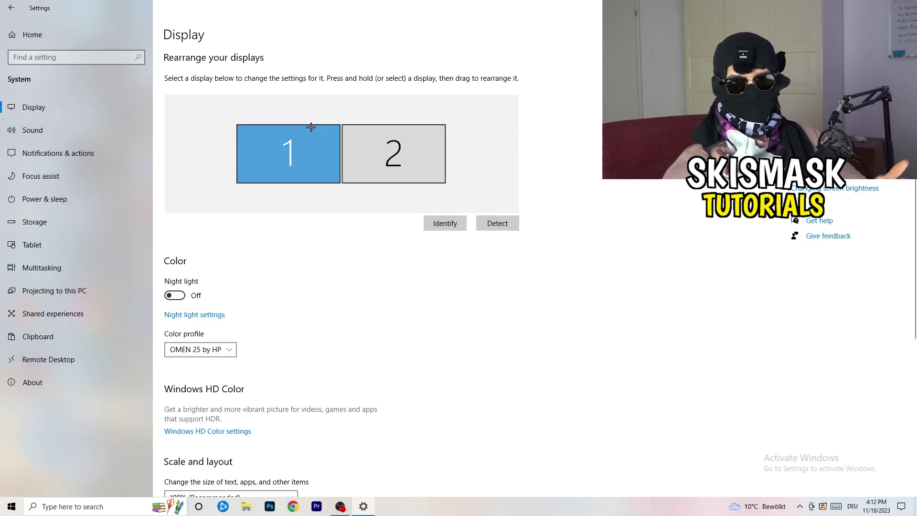
scroll(300, 229, "down", 5)
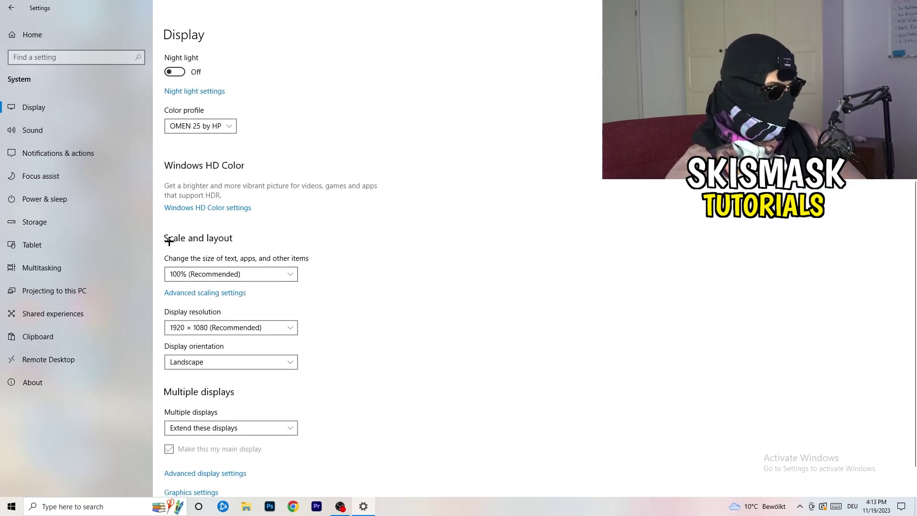
left_click(266, 279)
left_click(475, 295)
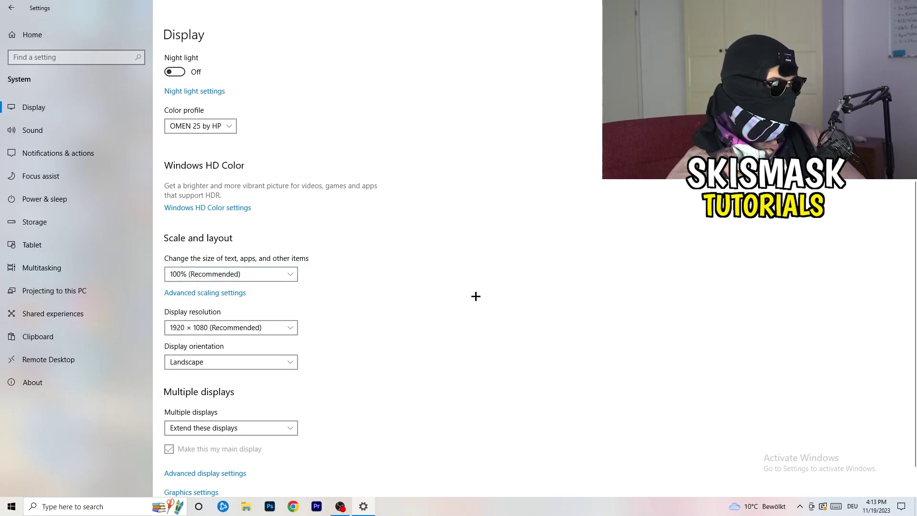
left_click(279, 279)
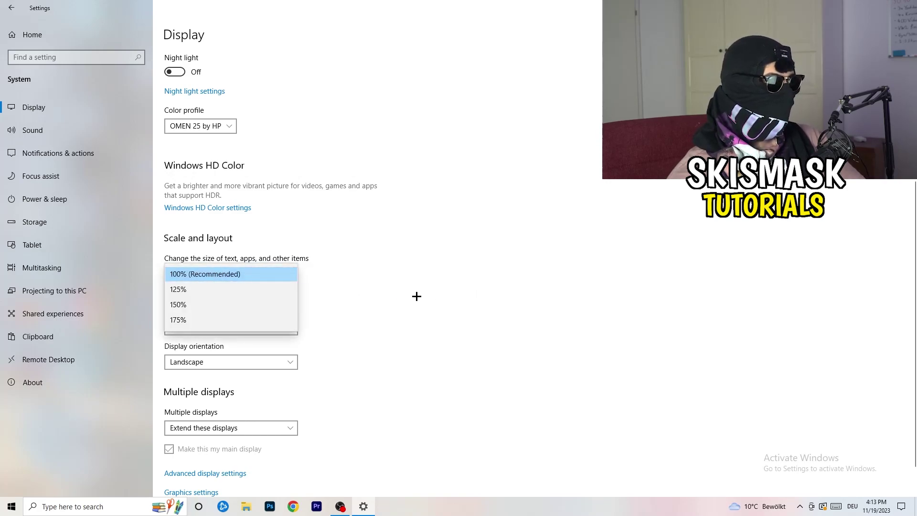
left_click(416, 296)
scroll(381, 299, "down", 1)
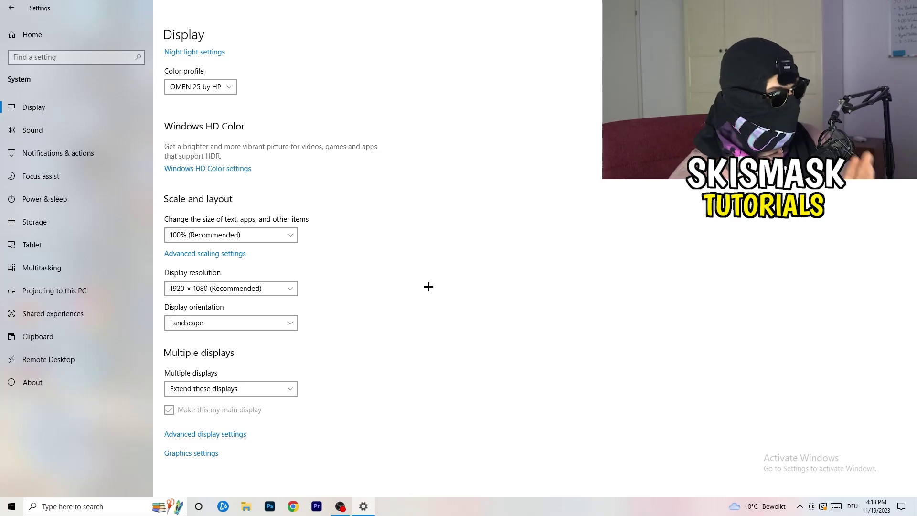
left_click(289, 289)
left_click(362, 271)
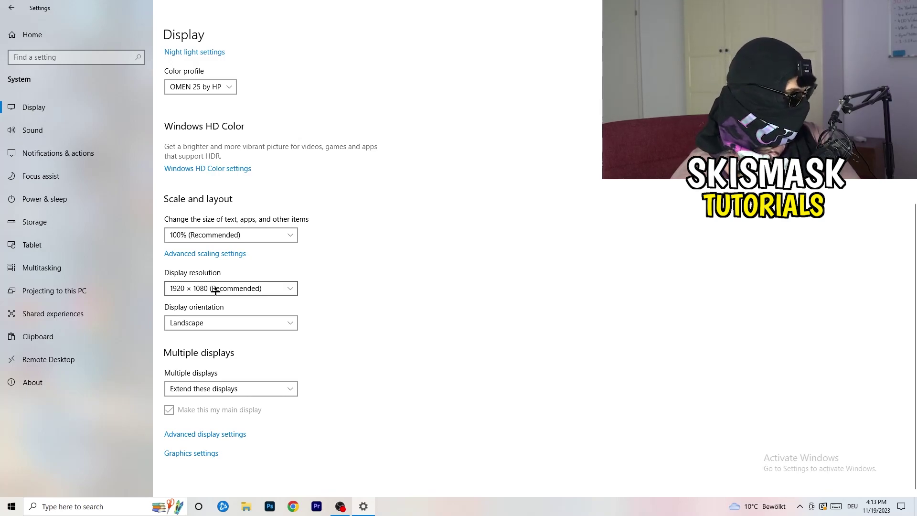
Open Additional power settings from Power & sleep and show the hidden power plans
left_click(58, 198)
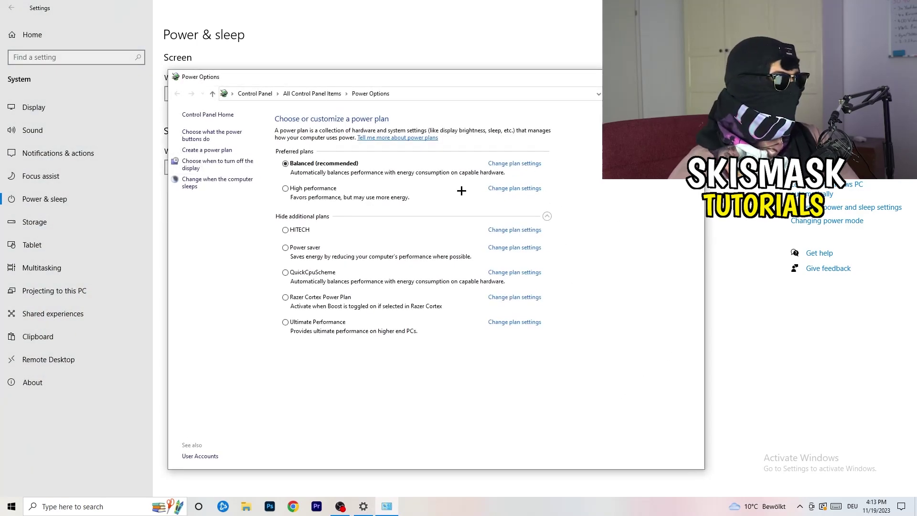
left_click(547, 216)
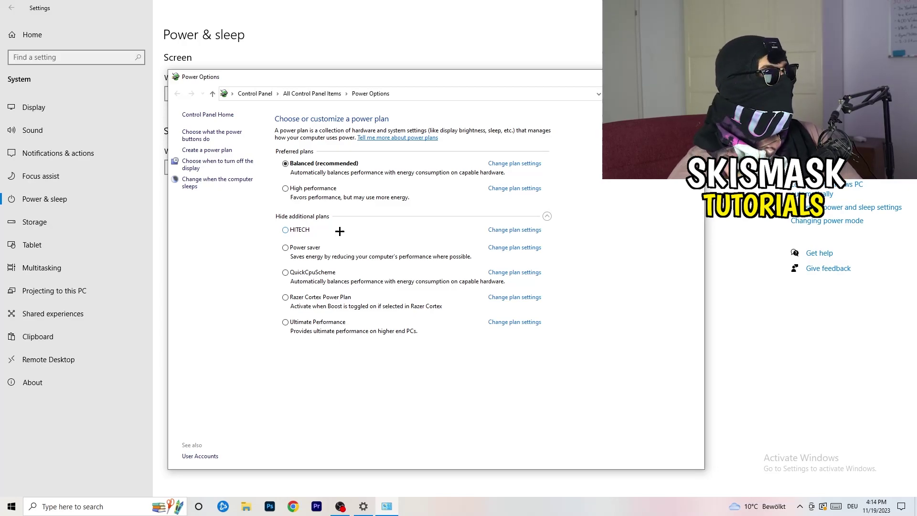
Close Power Options and open the Storage Sense configuration under Storage
left_click(694, 77)
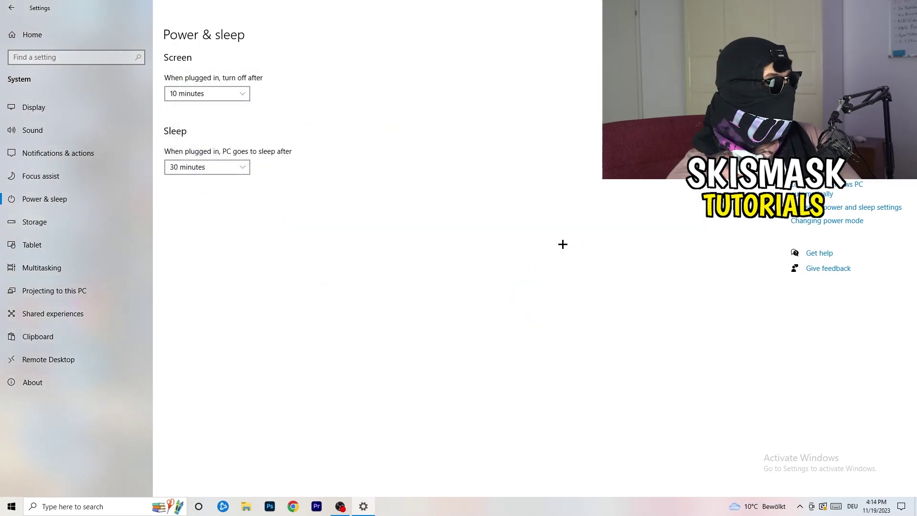
left_click(93, 228)
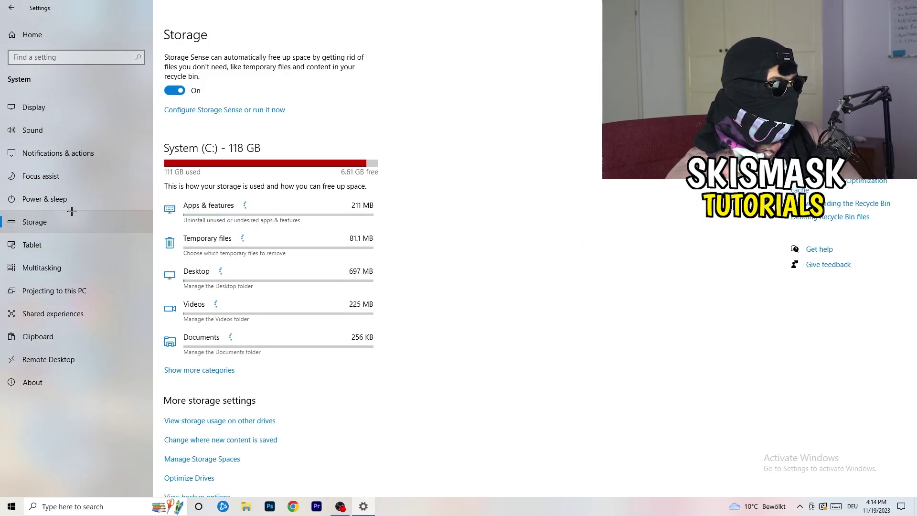
left_click(217, 110)
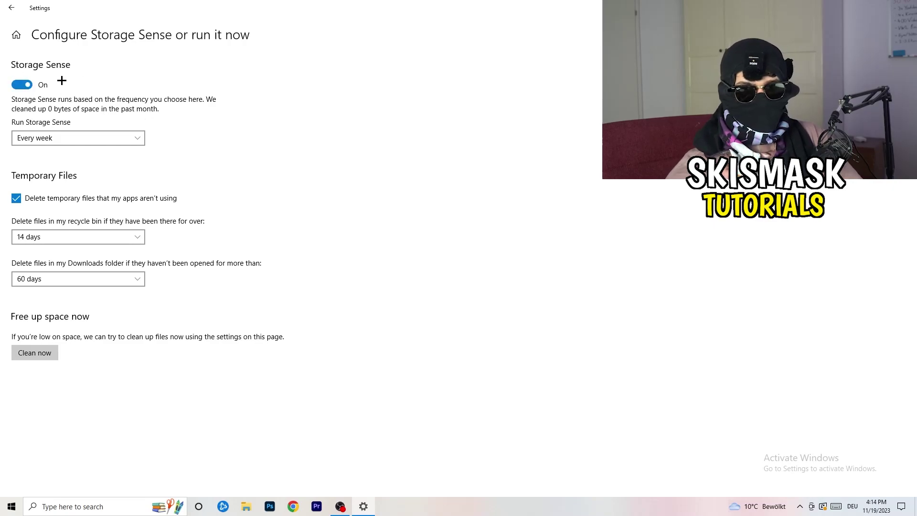
Keep Storage Sense weekly, Recycle Bin cleanup at 14 days, Downloads at 60 days
left_click(95, 137)
left_click(65, 138)
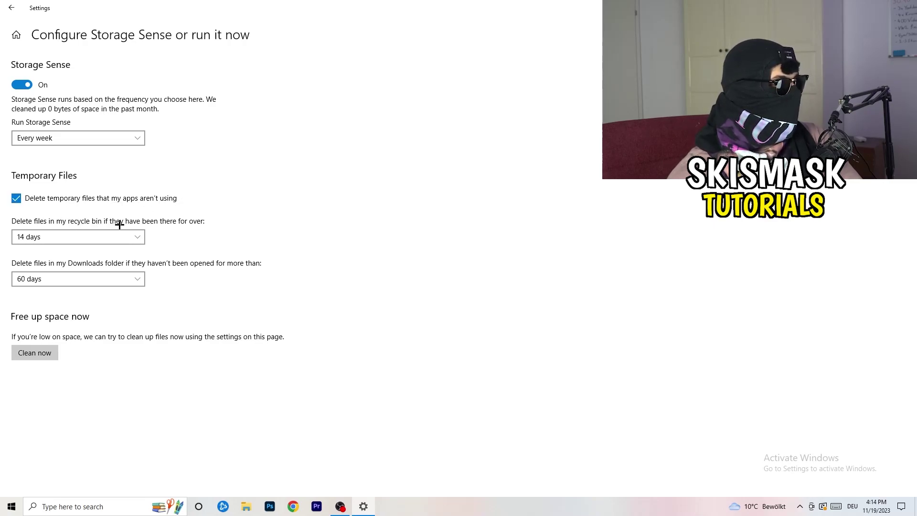
left_click(134, 237)
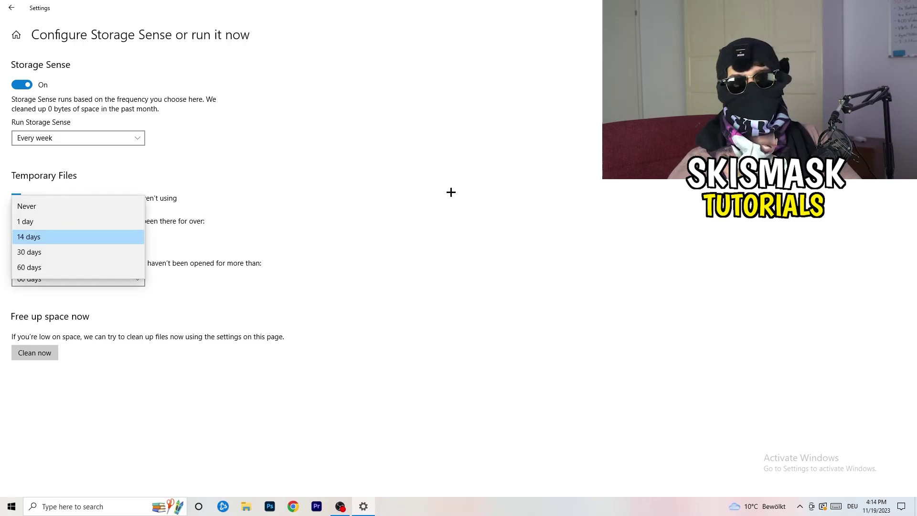
left_click(421, 205)
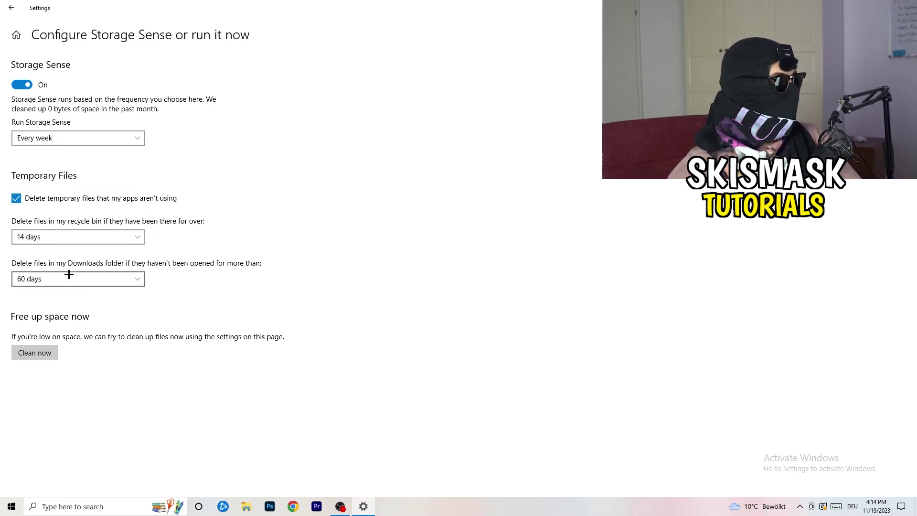
left_click(124, 278)
left_click(436, 213)
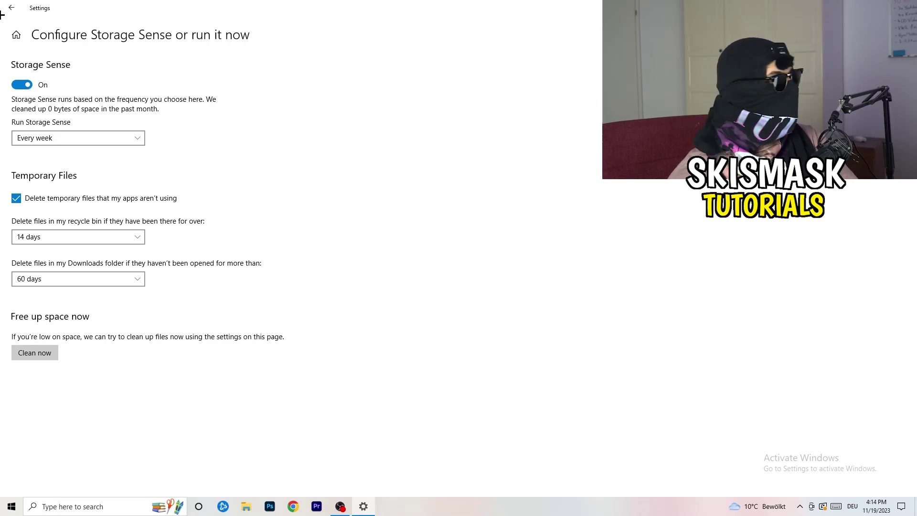
left_click(10, 6)
Confirm Game Mode is on under Gaming settings, then close Settings with Alt+F4
left_click(8, 5)
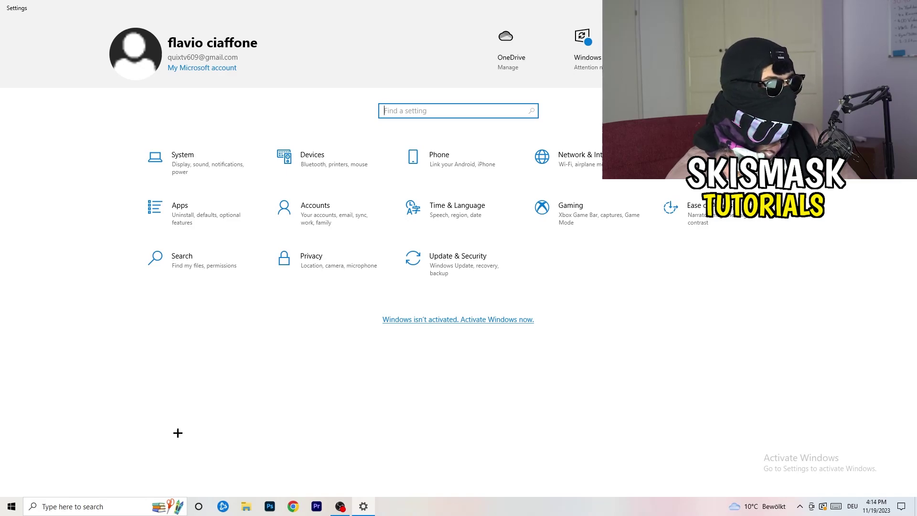
left_click(608, 213)
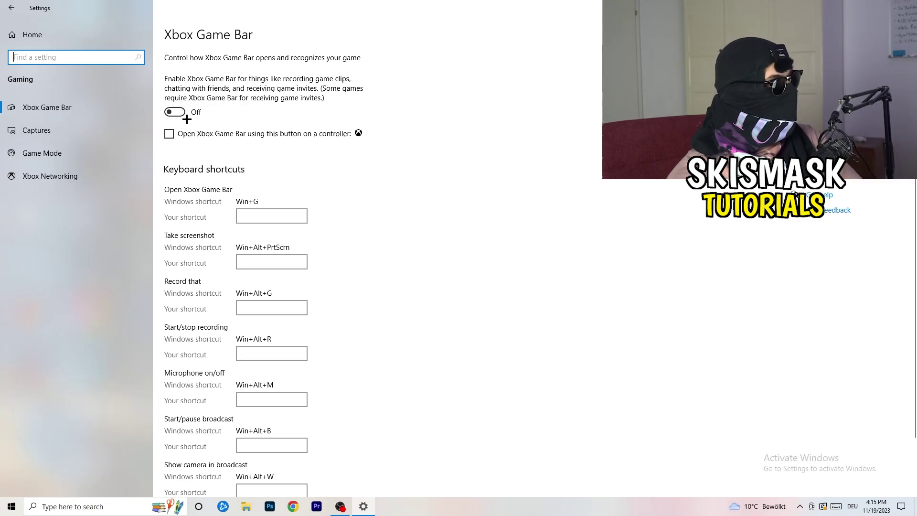
left_click(98, 133)
left_click(43, 130)
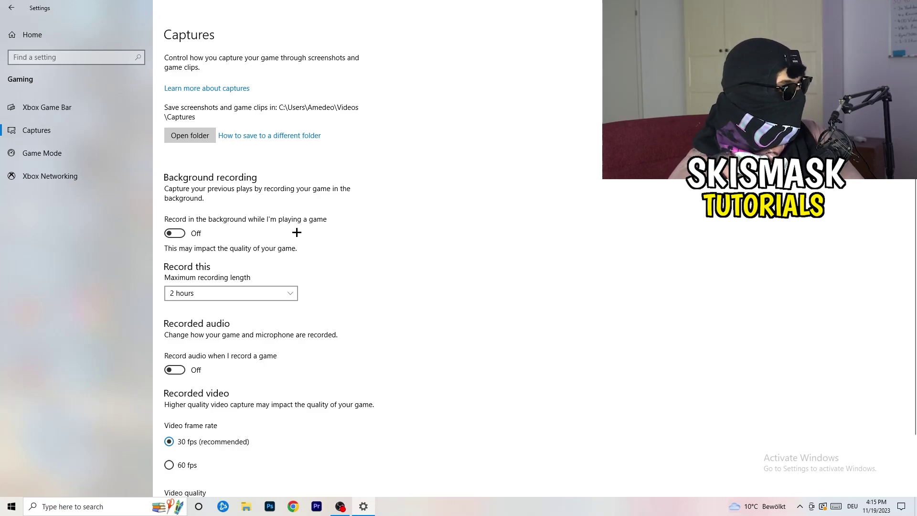
scroll(297, 233, "down", 3)
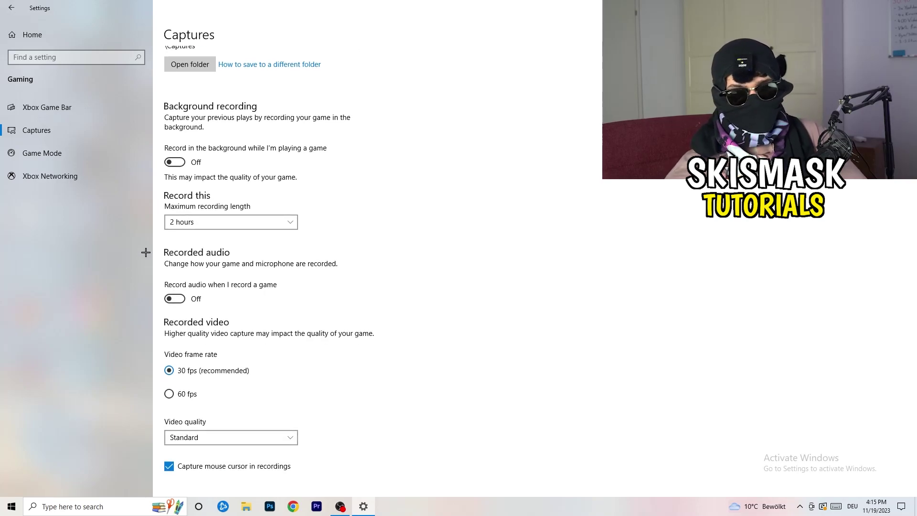
left_click(83, 159)
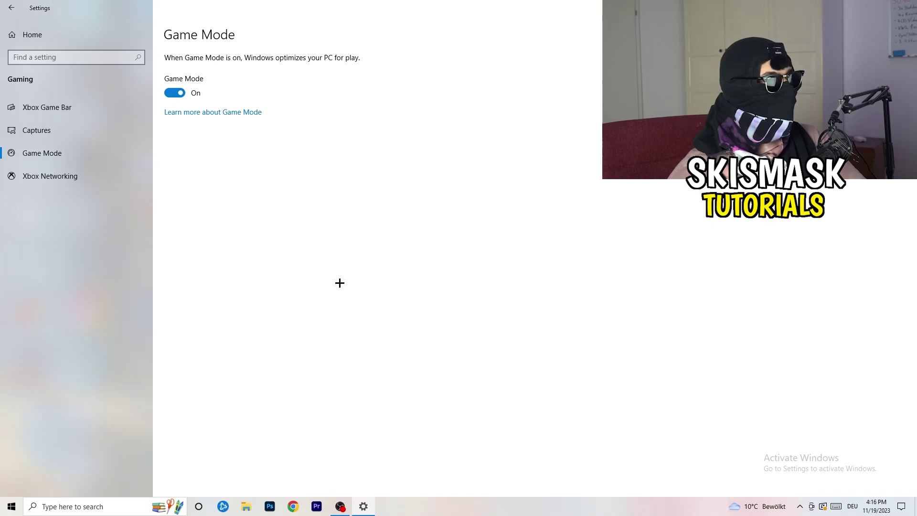
key("alt+F4")
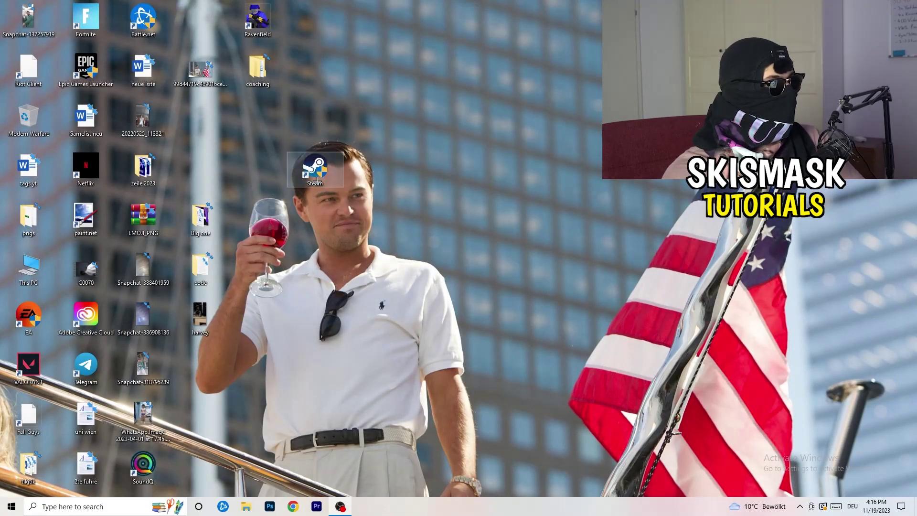
Set the Steam shortcut to Windows 8 compatibility mode with Run as administrator
mouse_move(294, 164)
left_mouse_down()
mouse_move(466, 167)
mouse_move(427, 168)
left_mouse_up()
right_click(437, 168)
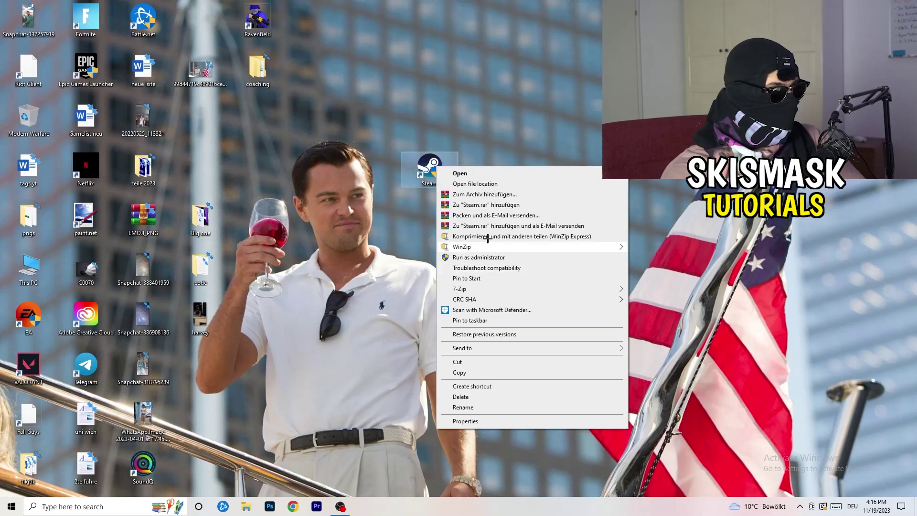
left_click(492, 422)
left_click_drag(499, 176, 323, 82)
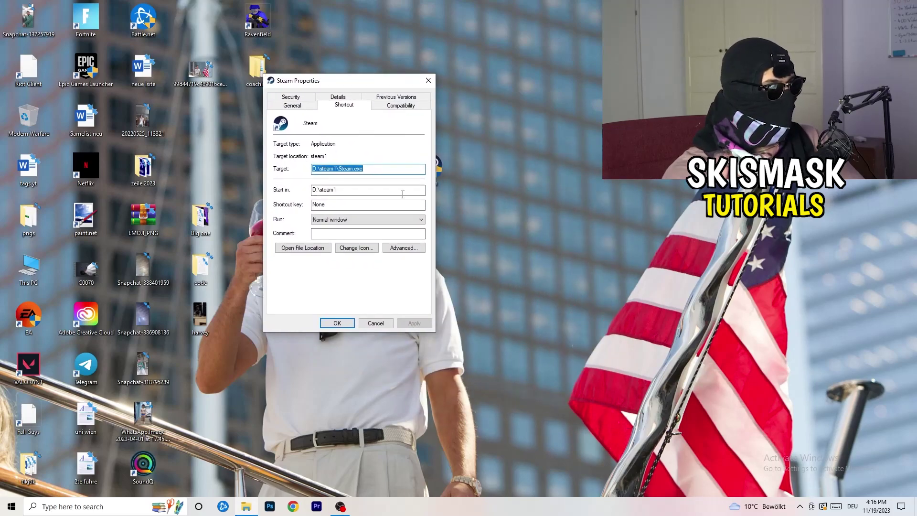
left_click(382, 105)
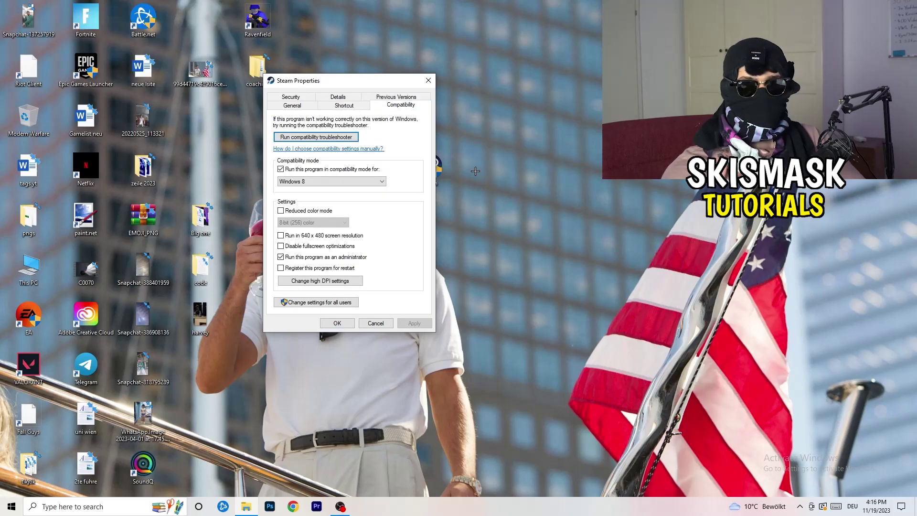
left_click(373, 181)
left_click(416, 177)
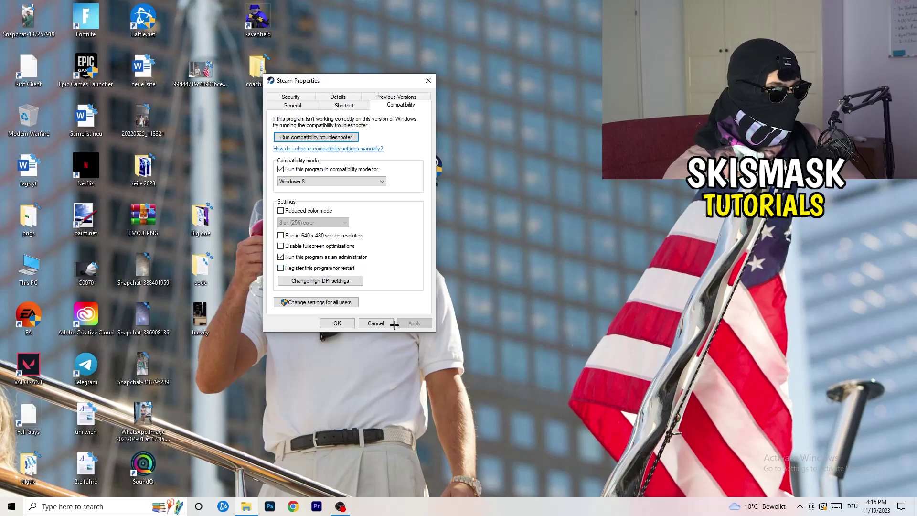
left_click(331, 323)
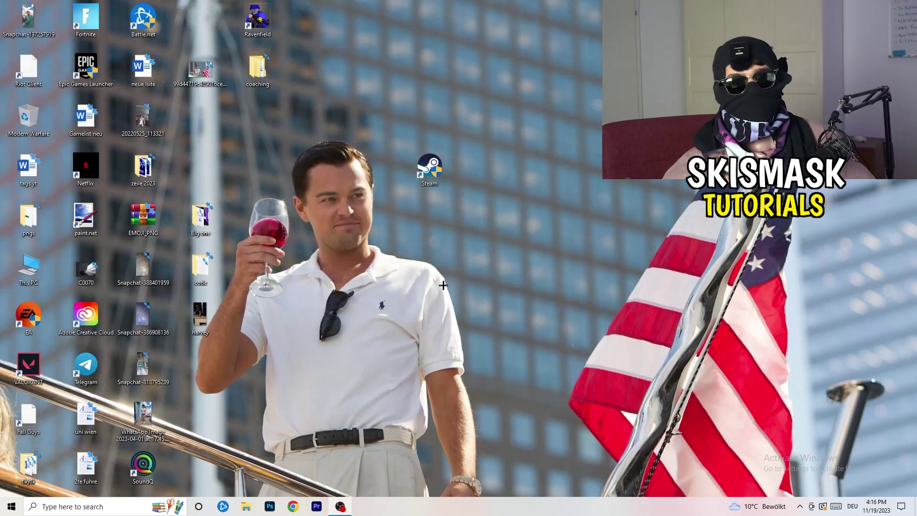
Reopen the Steam shortcut's compatibility settings to verify them, then close the dialog
left_click_drag(430, 165, 487, 165)
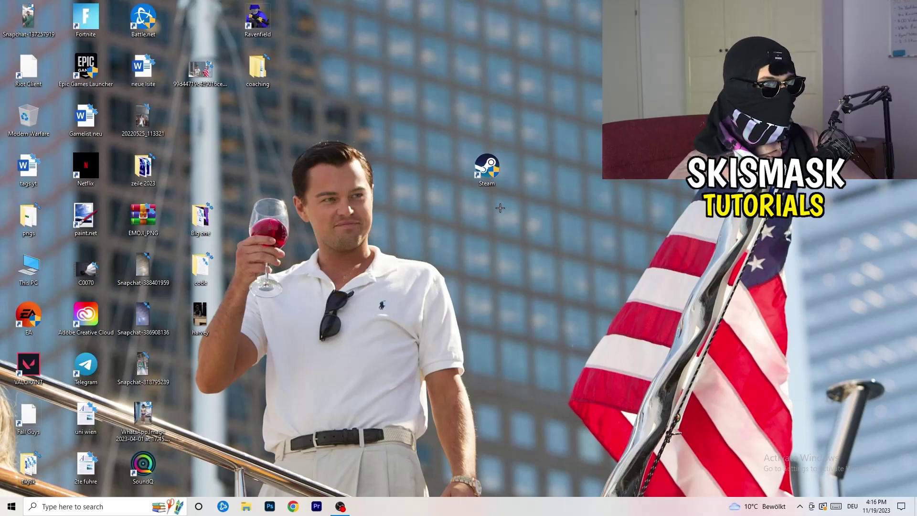
left_click_drag(487, 167, 430, 167)
right_click(427, 166)
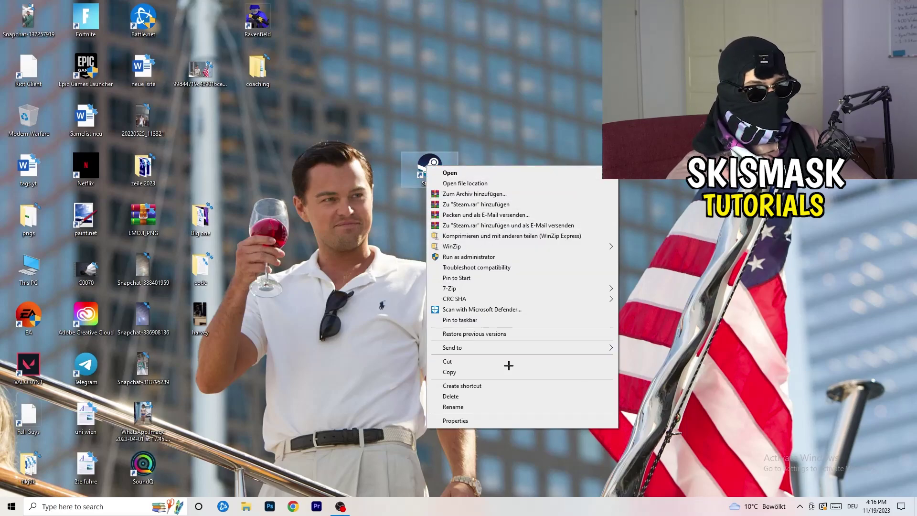
left_click(491, 420)
left_click(567, 197)
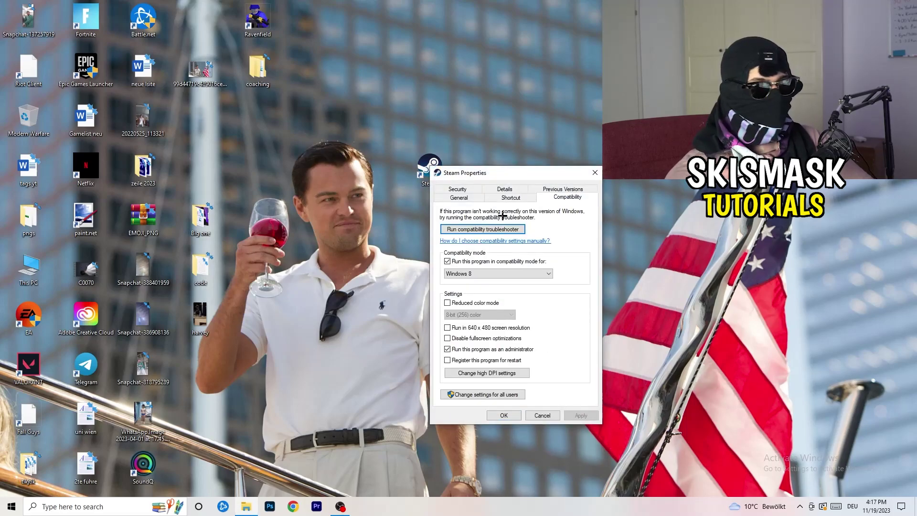
left_click(594, 172)
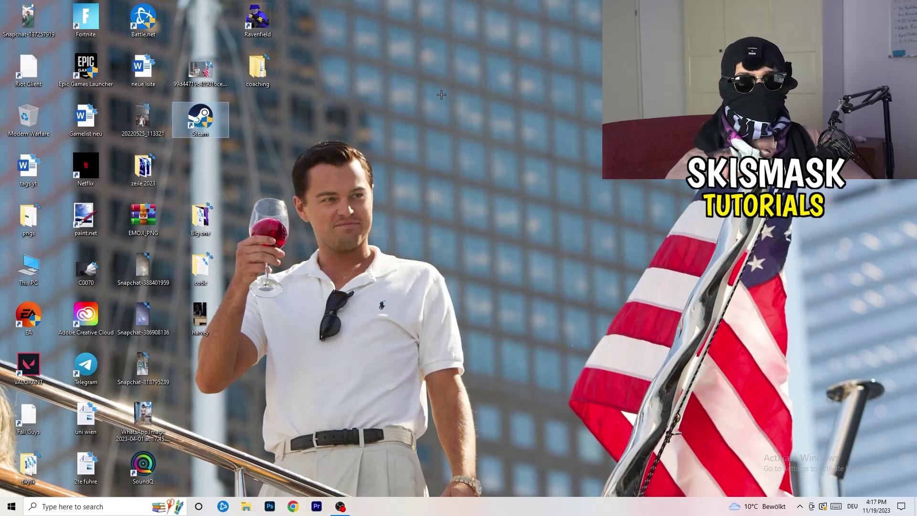
Launch Task Manager maximized on the Details tab, then right-click Creative Cloud UI Helper
left_click_drag(430, 506, 430, 10)
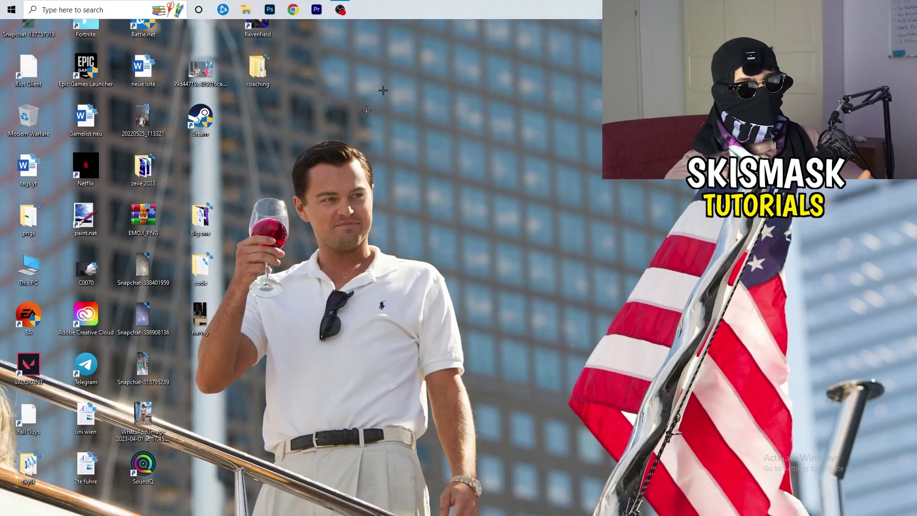
left_click_drag(366, 111, 460, 490)
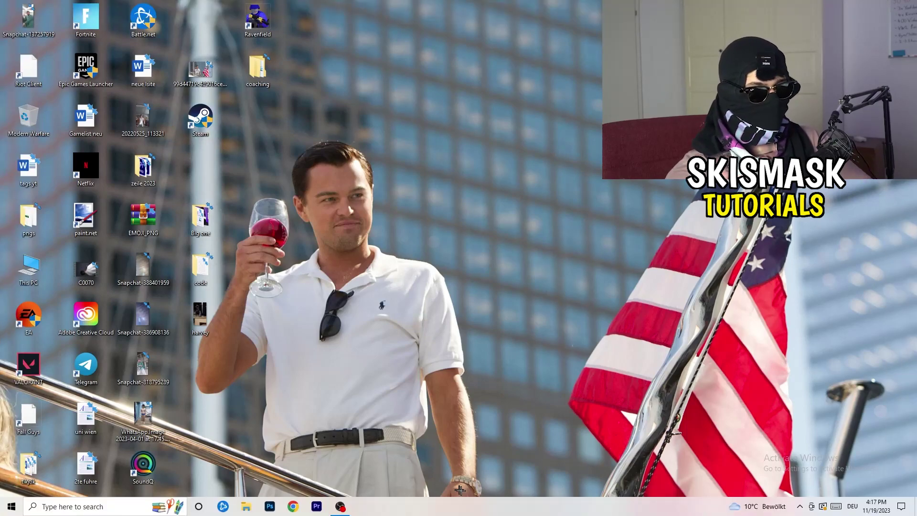
right_click(436, 512)
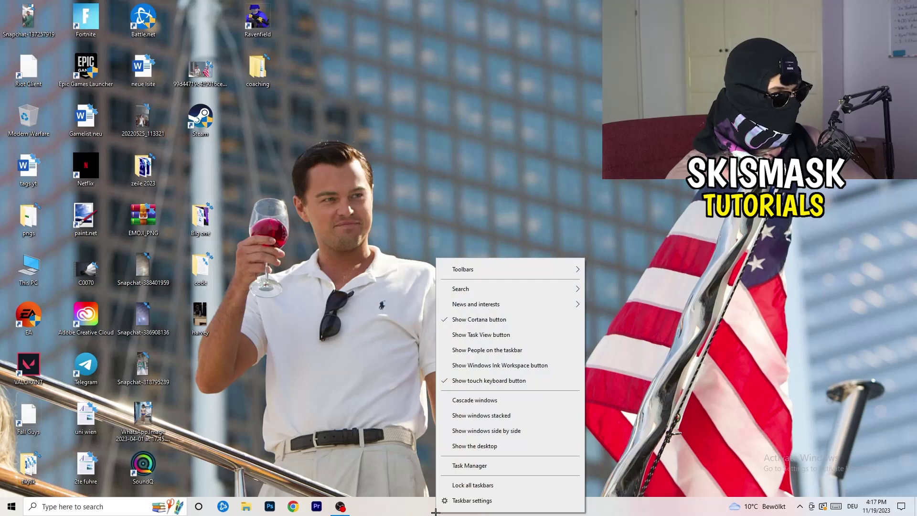
left_click(483, 472)
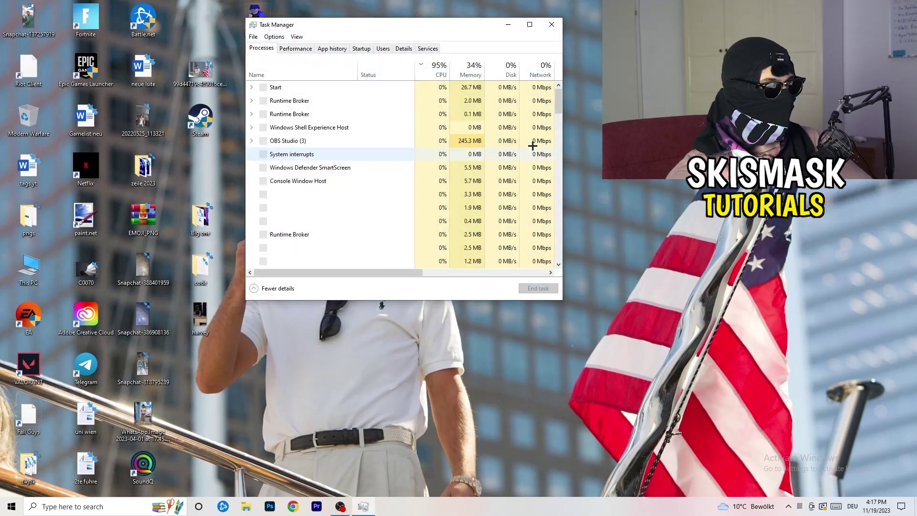
left_click(531, 21)
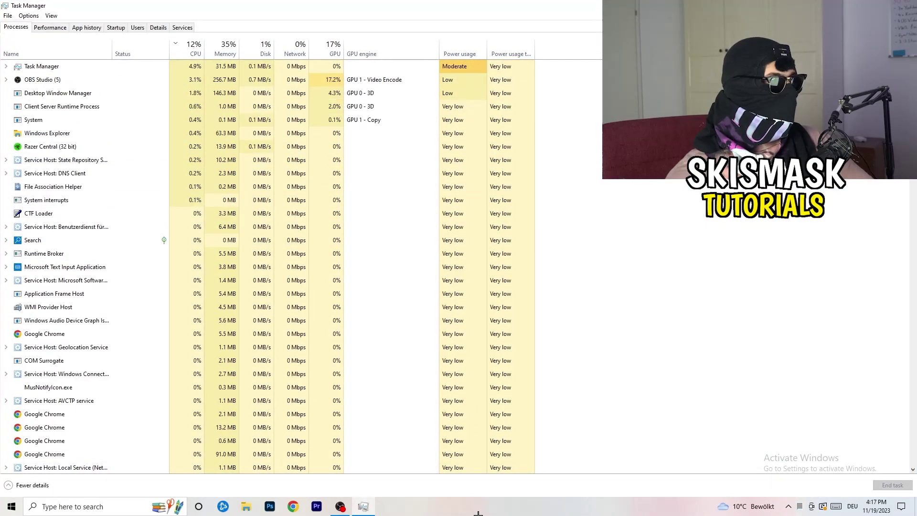
left_click(159, 29)
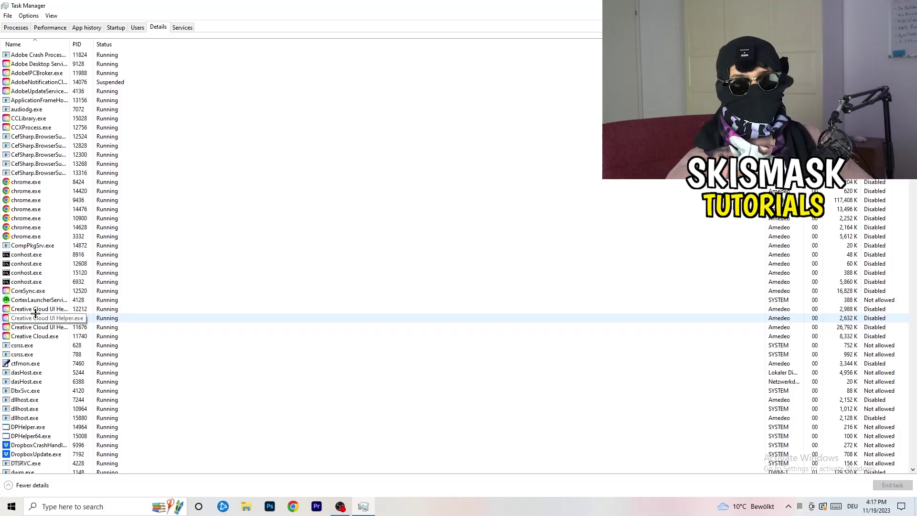
right_click(38, 309)
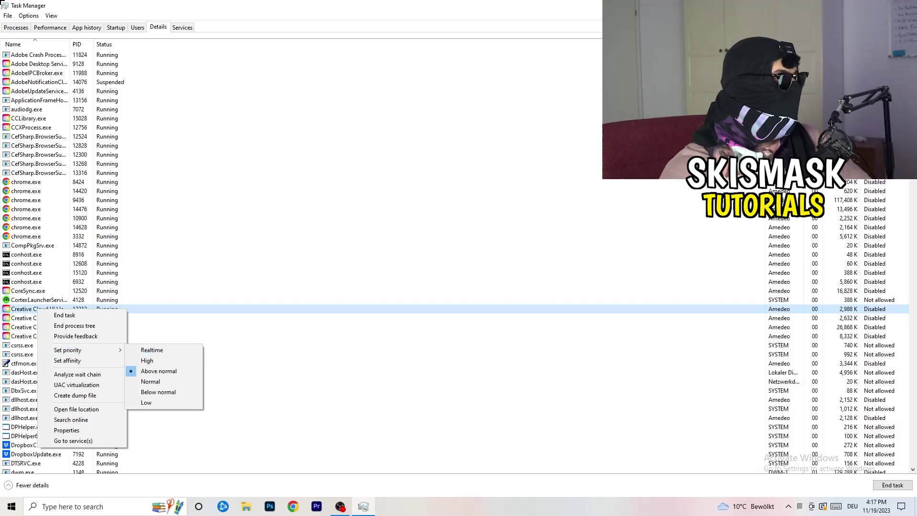
Review startup apps and Windows Security notification's Disable option, then return to Processes
left_click(112, 24)
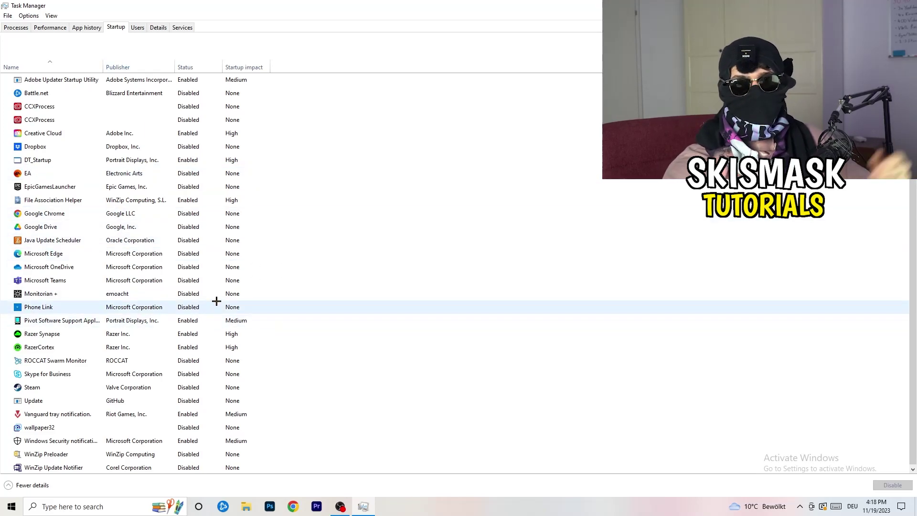
right_click(193, 441)
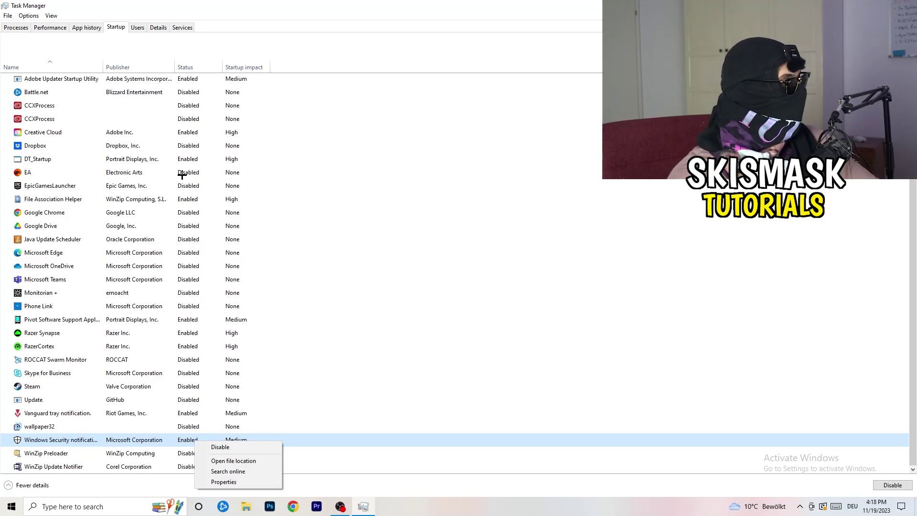
left_click(16, 28)
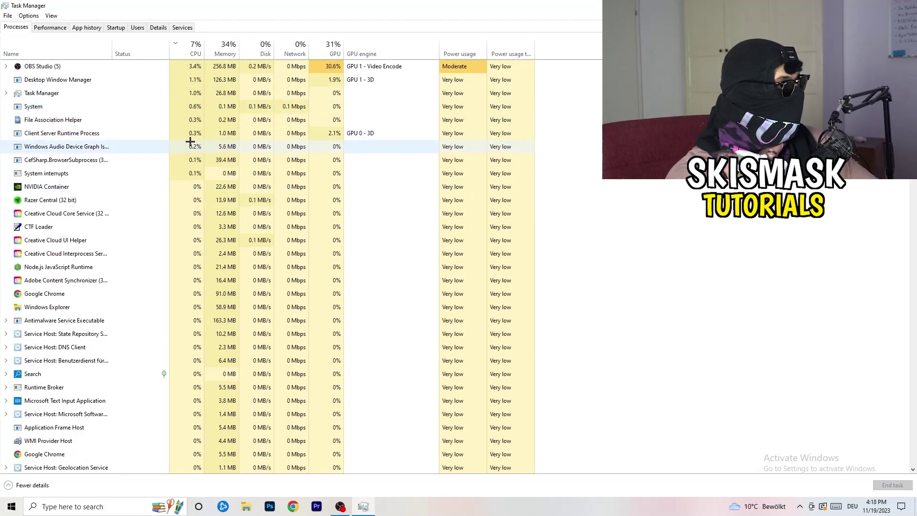
Sort processes by GPU usage and check OBS Studio's End task option without ending it
scroll(186, 138, "down", 5)
scroll(191, 139, "up", 5)
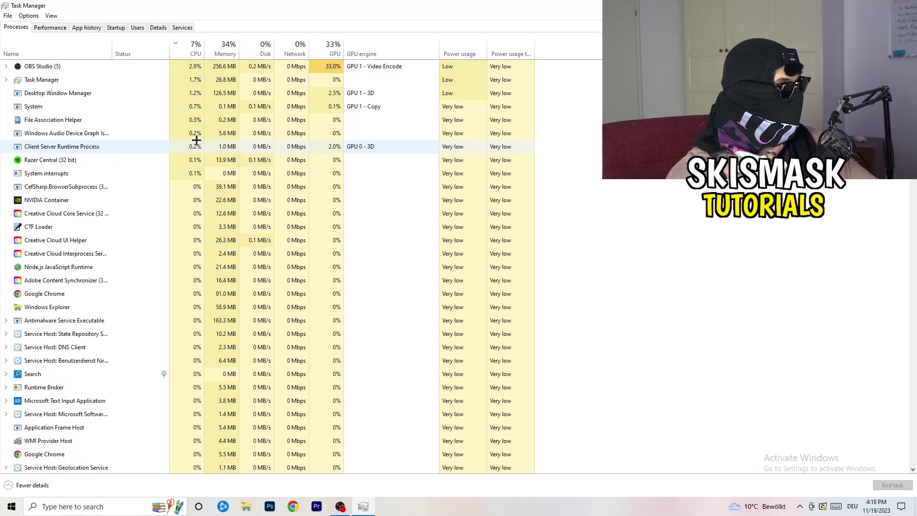
left_click(330, 50)
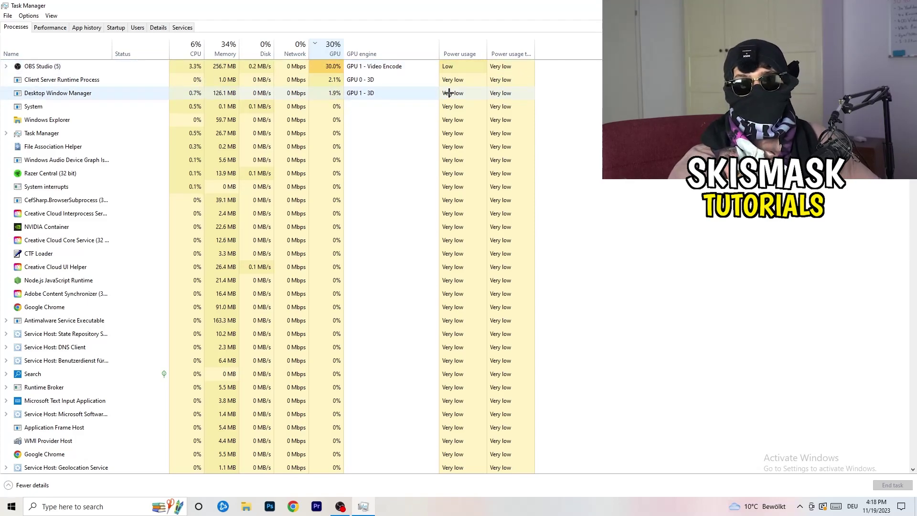
right_click(315, 68)
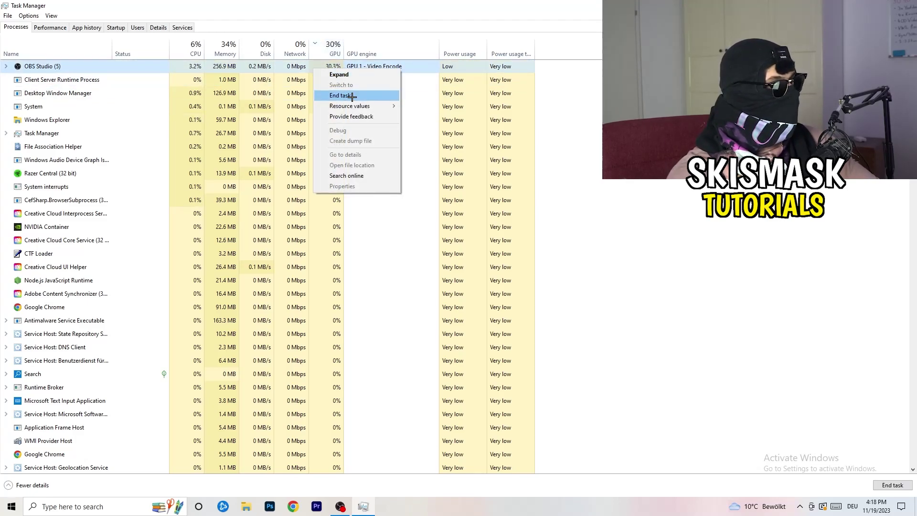
key("Escape")
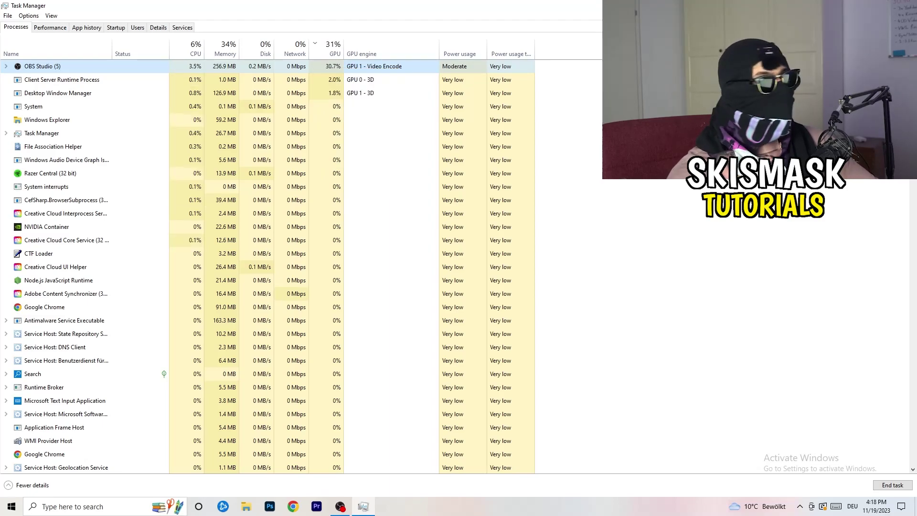
Close the Task Manager window with Alt+F4, leaving OBS Studio running
key("alt+F4")
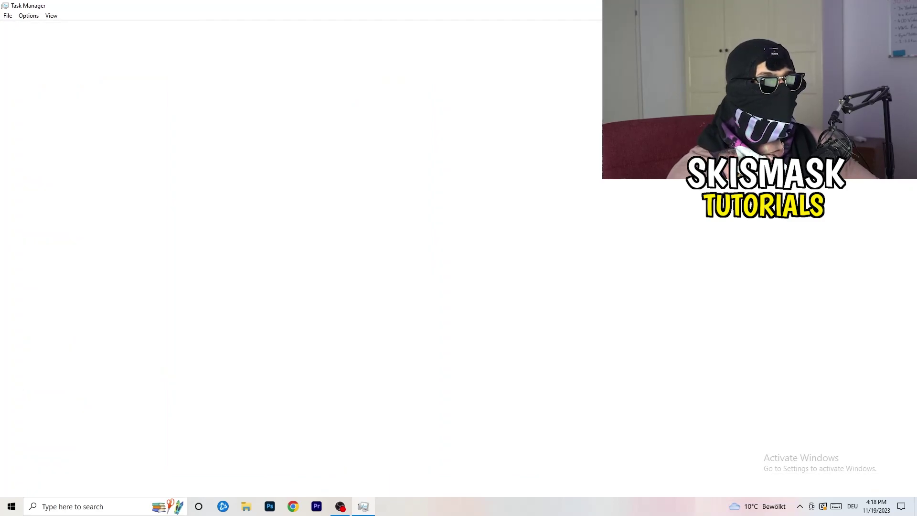